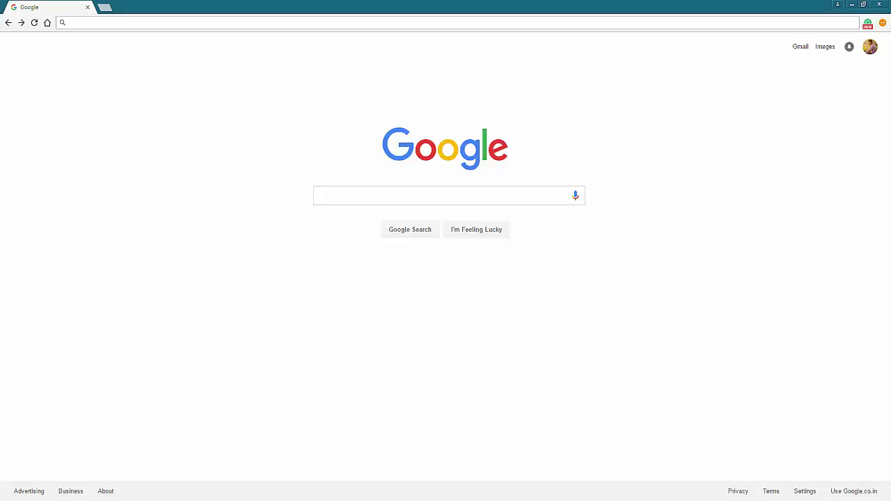
Paste the copied link into Chrome's address bar and load google.com/nikcollection/
{"action": "right_click", "coordinate": [106, 22]}
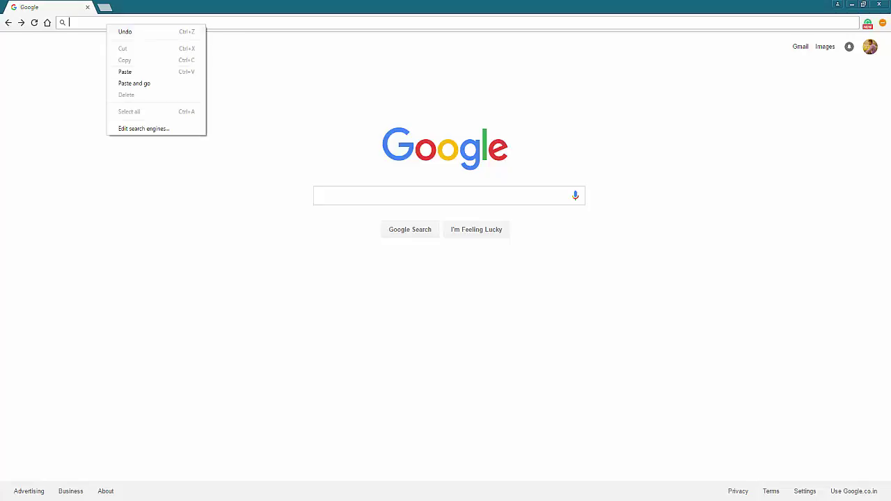
{"action": "left_click", "coordinate": [125, 72]}
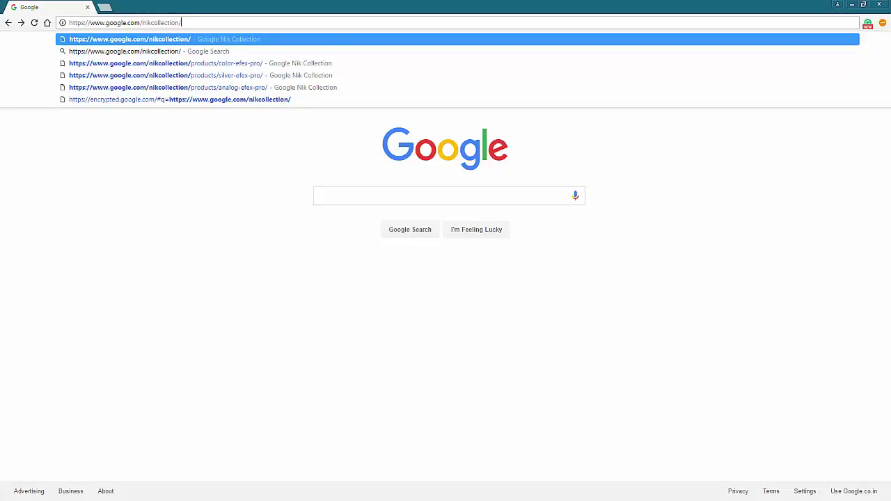
{"action": "key", "text": "Return"}
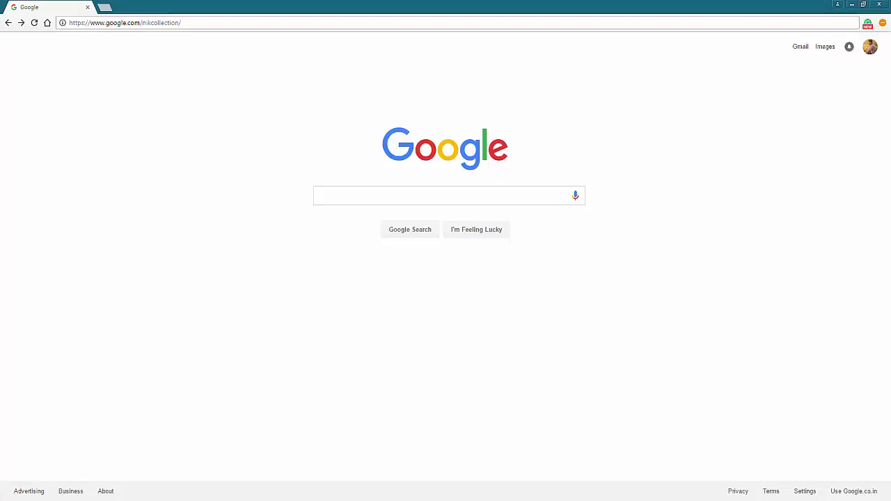
{"action": "left_click_drag", "start_coordinate": [182, 23], "coordinate": [68, 22]}
{"action": "left_click", "coordinate": [68, 22]}
{"action": "key", "text": "Return"}
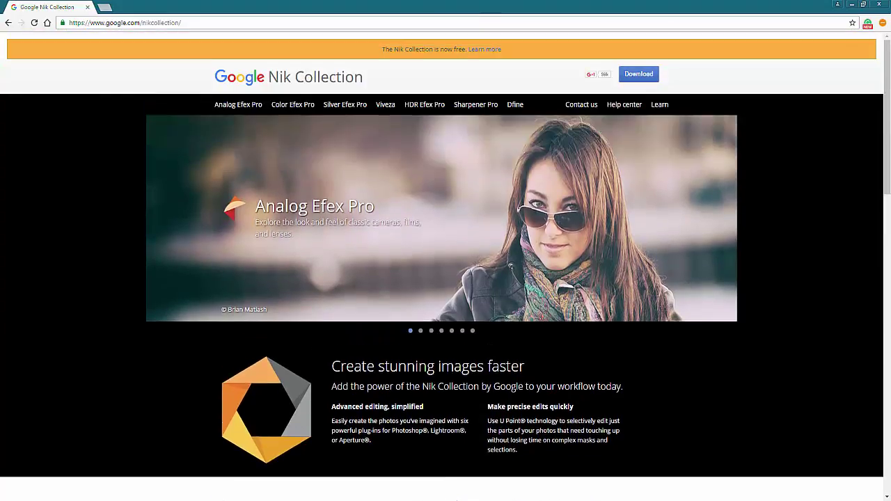
{"action": "scroll", "coordinate": [446, 279], "scroll_direction": "down", "scroll_amount": 3}
{"action": "scroll", "coordinate": [446, 279], "scroll_direction": "down", "scroll_amount": 2}
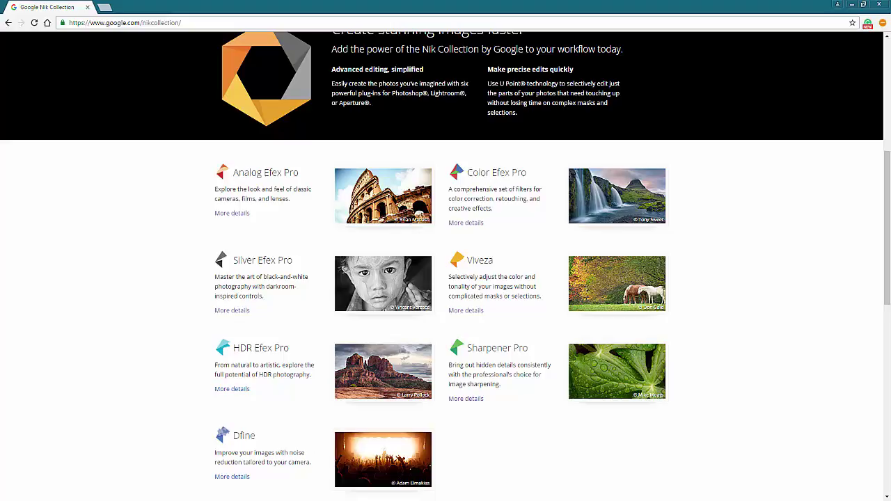
{"action": "scroll", "coordinate": [383, 286], "scroll_direction": "down", "scroll_amount": 2}
{"action": "scroll", "coordinate": [383, 285], "scroll_direction": "up", "scroll_amount": 2}
{"action": "scroll", "coordinate": [446, 279], "scroll_direction": "down", "scroll_amount": 1}
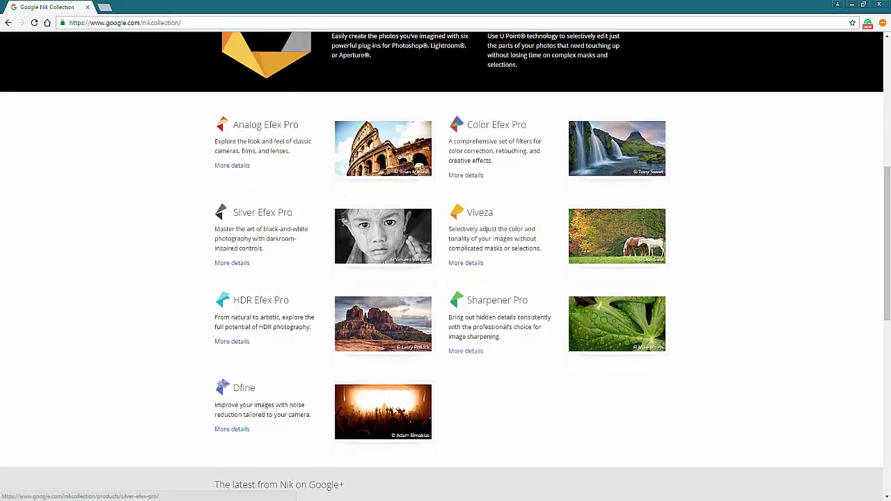
{"action": "scroll", "coordinate": [446, 278], "scroll_direction": "up", "scroll_amount": 1}
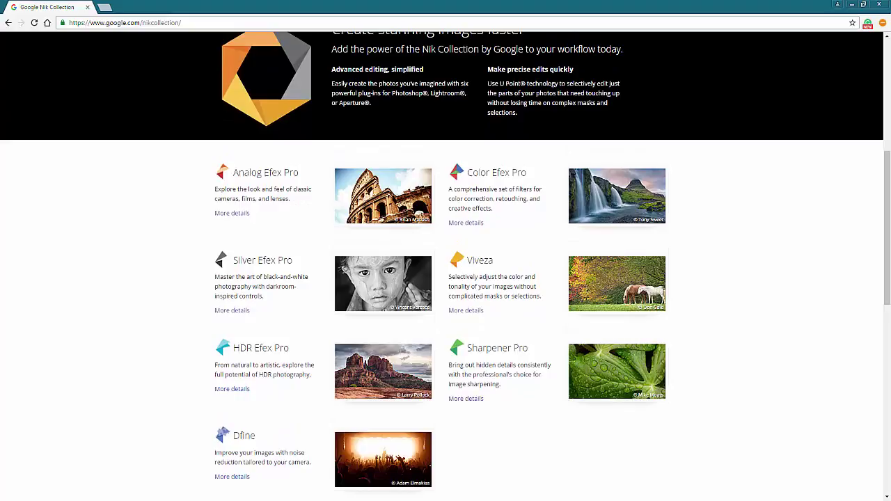
{"action": "scroll", "coordinate": [446, 278], "scroll_direction": "down", "scroll_amount": 1}
{"action": "scroll", "coordinate": [446, 279], "scroll_direction": "up", "scroll_amount": 5}
{"action": "scroll", "coordinate": [446, 278], "scroll_direction": "up", "scroll_amount": 3}
{"action": "scroll", "coordinate": [446, 278], "scroll_direction": "down", "scroll_amount": 3}
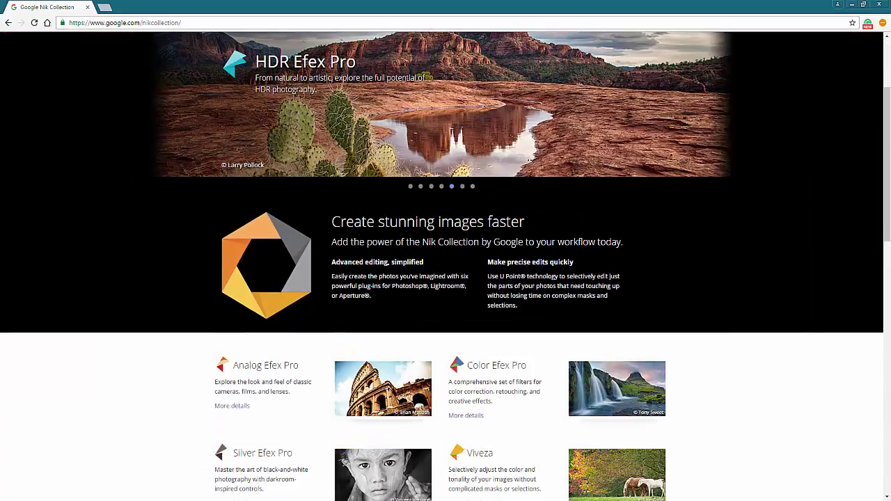
{"action": "scroll", "coordinate": [446, 279], "scroll_direction": "down", "scroll_amount": 3}
{"action": "scroll", "coordinate": [445, 278], "scroll_direction": "up", "scroll_amount": 5}
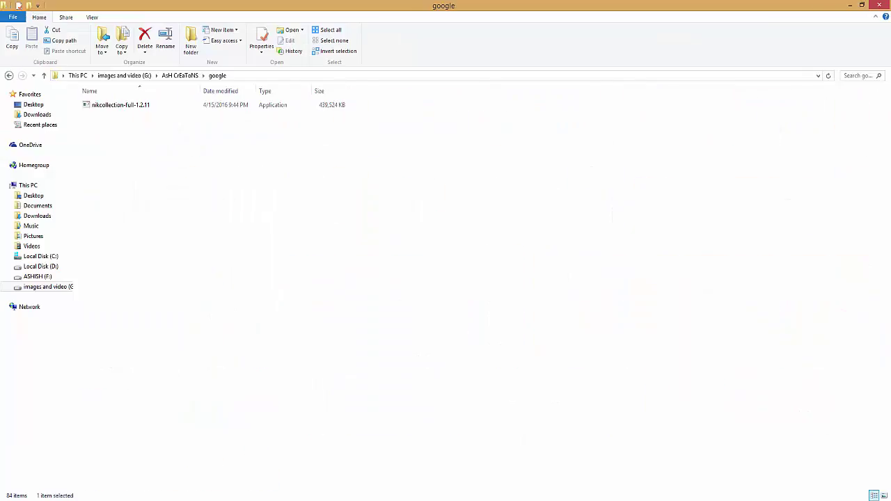
Select nikcollection-full-1.2.11 in the google folder and run the installer
{"action": "key", "text": "ctrl+space"}
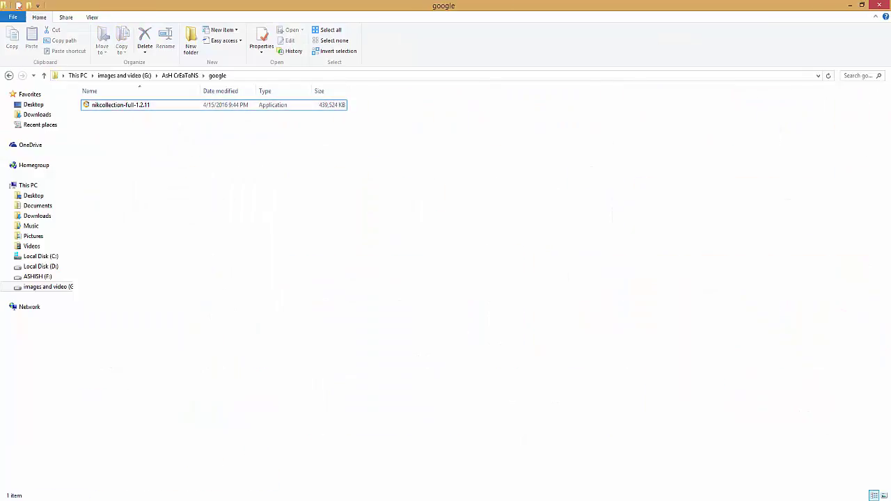
{"action": "key", "text": "ctrl+space"}
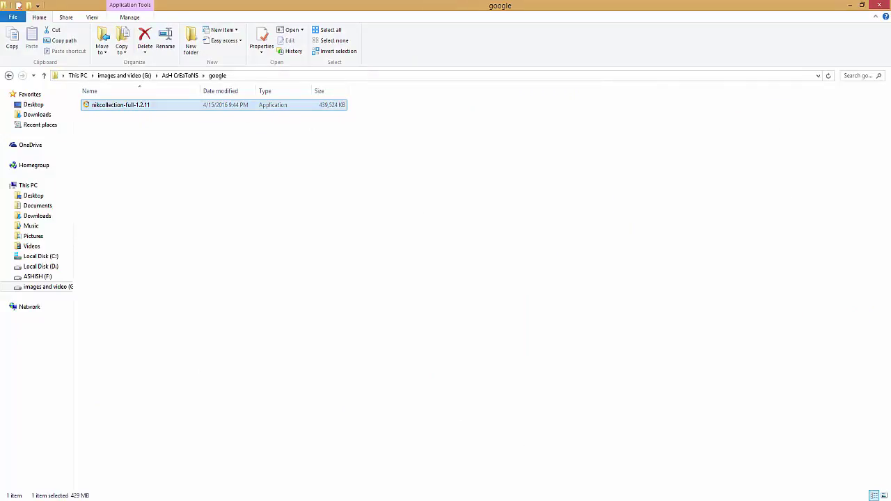
{"action": "key", "text": "ctrl+space"}
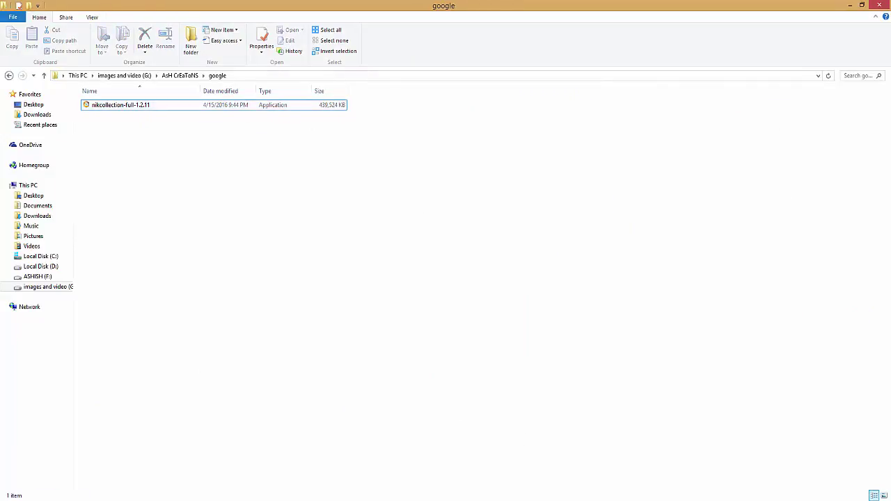
{"action": "key", "text": "ctrl+space"}
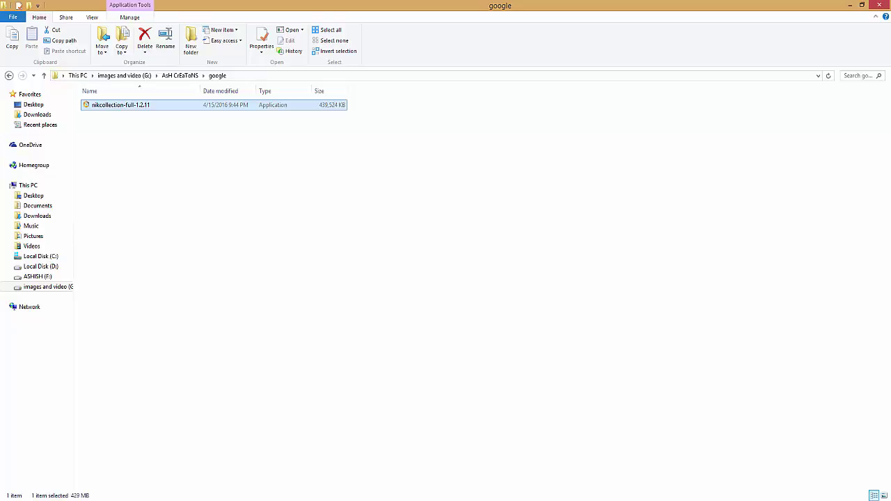
{"action": "key", "text": "Return"}
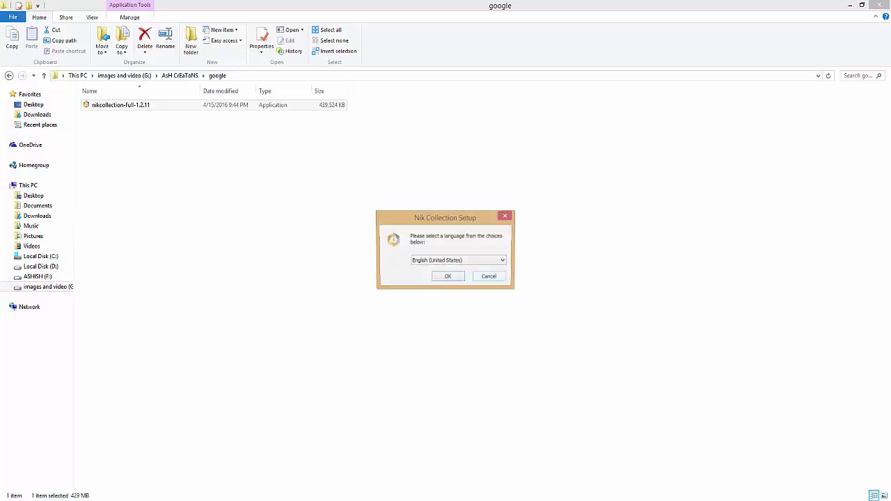
Accept English as the setup language, pass the welcome page and accept the license agreement
{"action": "key", "text": "Return"}
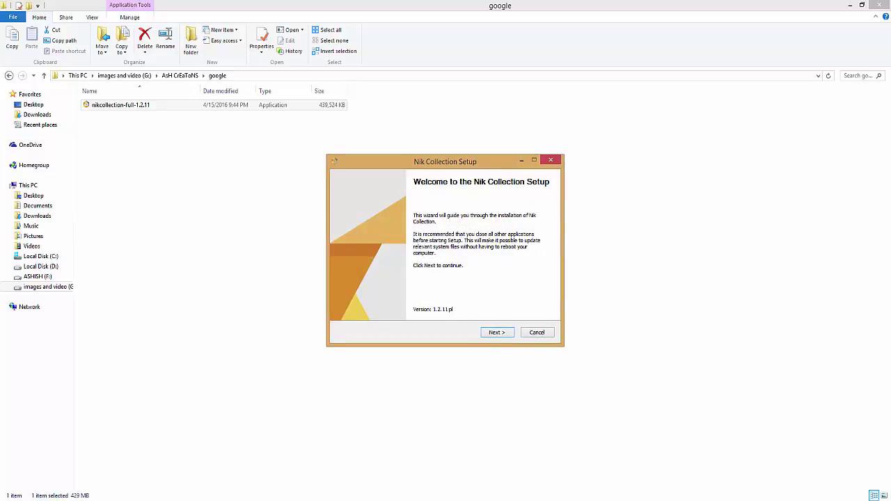
{"action": "key", "text": "Return"}
{"action": "key", "text": "Return"}
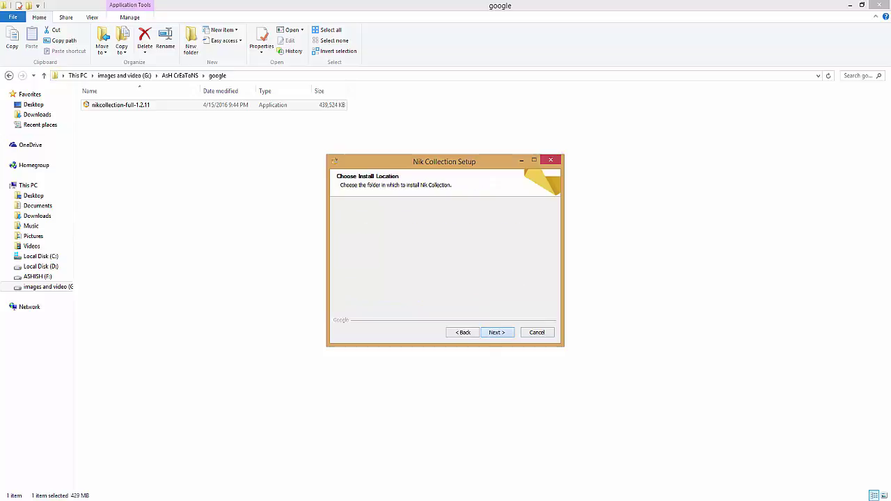
{"action": "key", "text": "Return"}
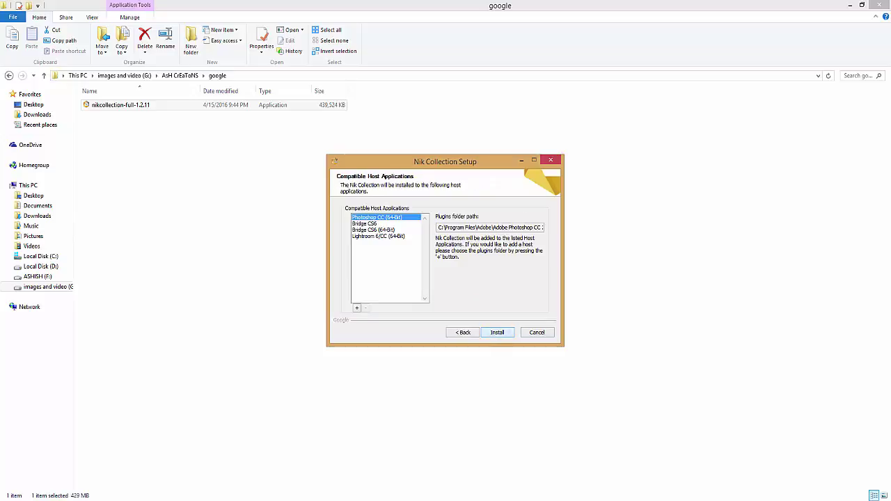
Review the plugins folder paths for Photoshop CC and Lightroom 6/CC in the host list
{"action": "key", "text": "Down"}
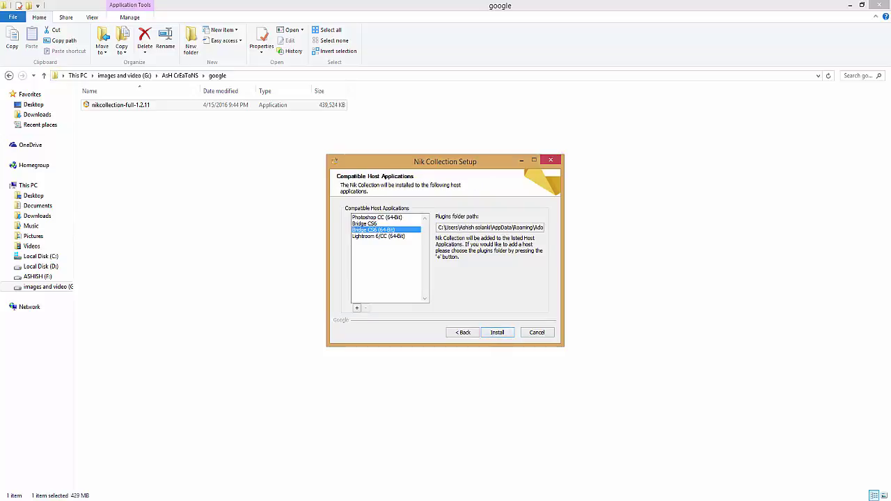
{"action": "key", "text": "Down"}
{"action": "key", "text": "Down"}
{"action": "key", "text": "Up"}
{"action": "key", "text": "Up"}
{"action": "key", "text": "Up"}
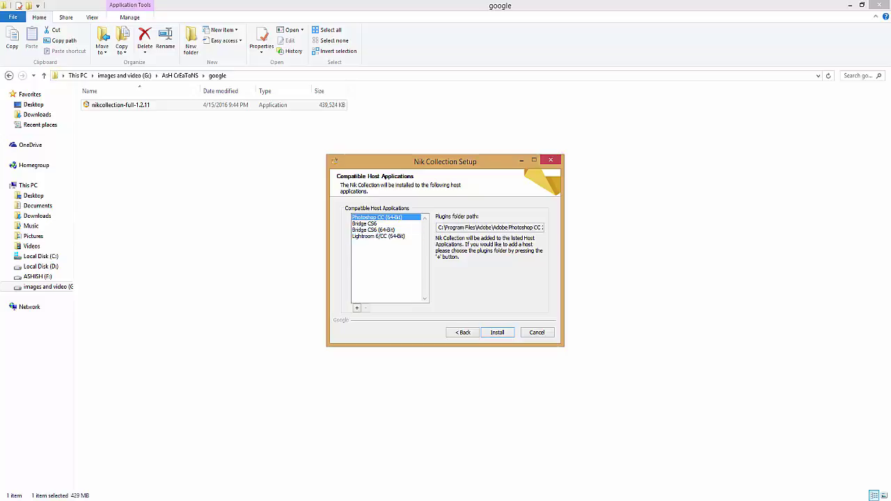
{"action": "key", "text": "Down"}
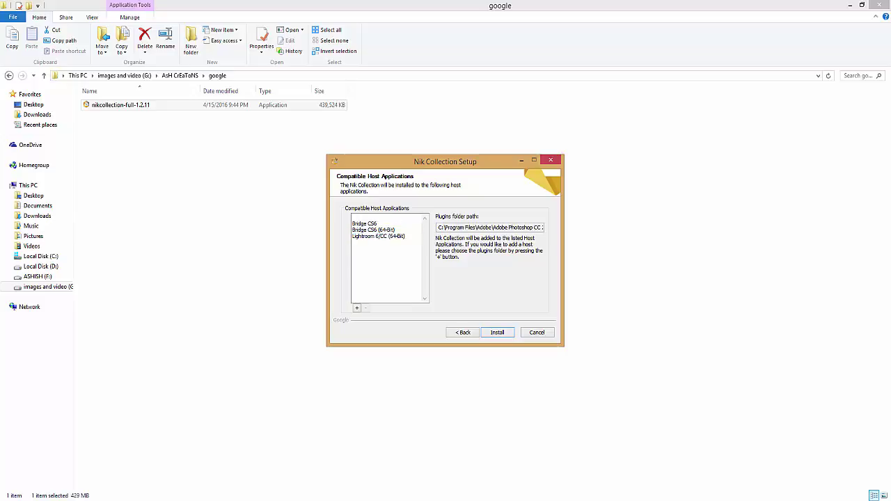
{"action": "key", "text": "Down"}
{"action": "key", "text": "Down"}
{"action": "left_click", "coordinate": [376, 218]}
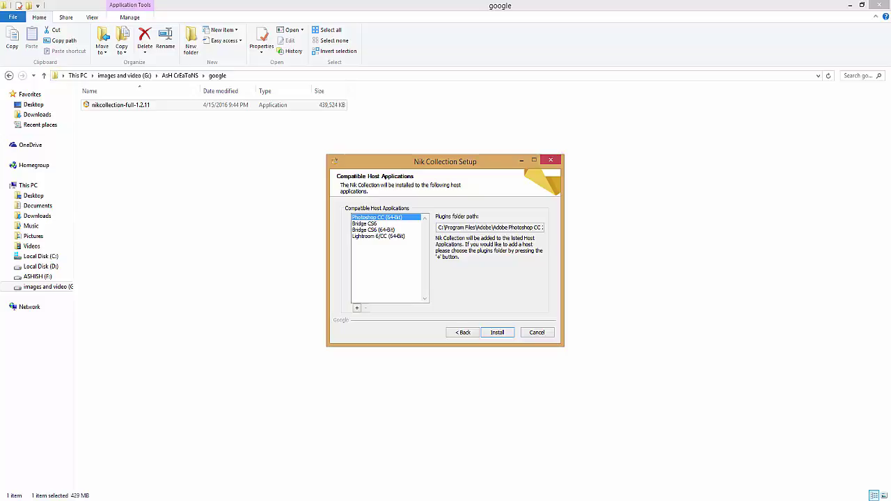
Cancel adding another host folder and install the Nik Collection to completion
{"action": "left_click", "coordinate": [356, 307]}
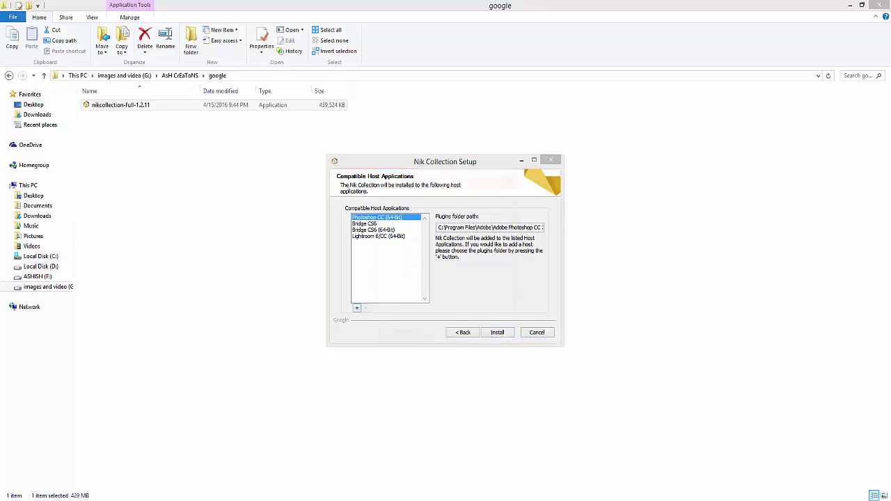
{"action": "key", "text": "Escape"}
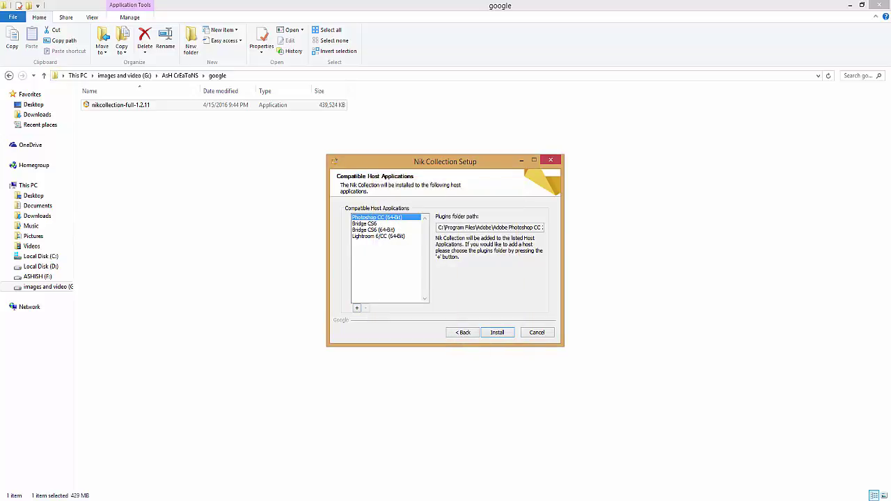
{"action": "left_click", "coordinate": [498, 332]}
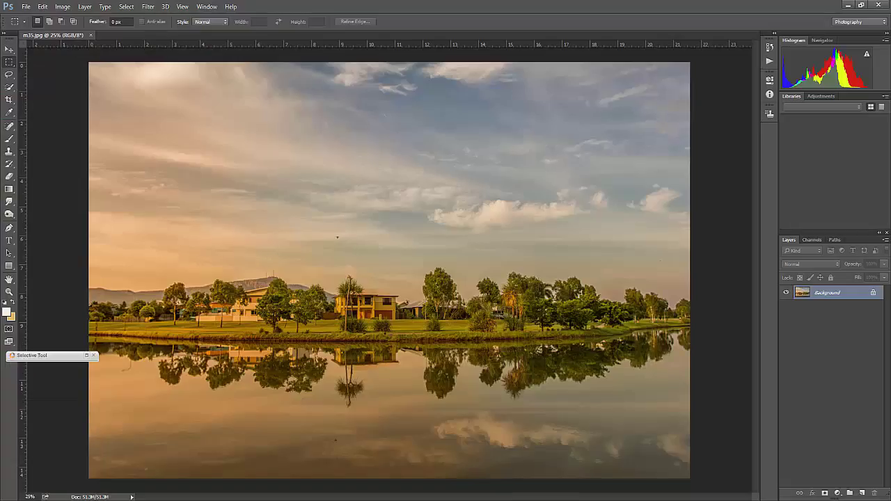
Move the Selective Tool panel aside and apply Filter > Nik Collection > Color Efex Pro 4 to m35.jpg
{"action": "mouse_move", "coordinate": [31, 355]}
{"action": "left_mouse_down"}
{"action": "mouse_move", "coordinate": [16, 360]}
{"action": "mouse_move", "coordinate": [3, 390]}
{"action": "mouse_move", "coordinate": [5, 357]}
{"action": "left_mouse_up"}
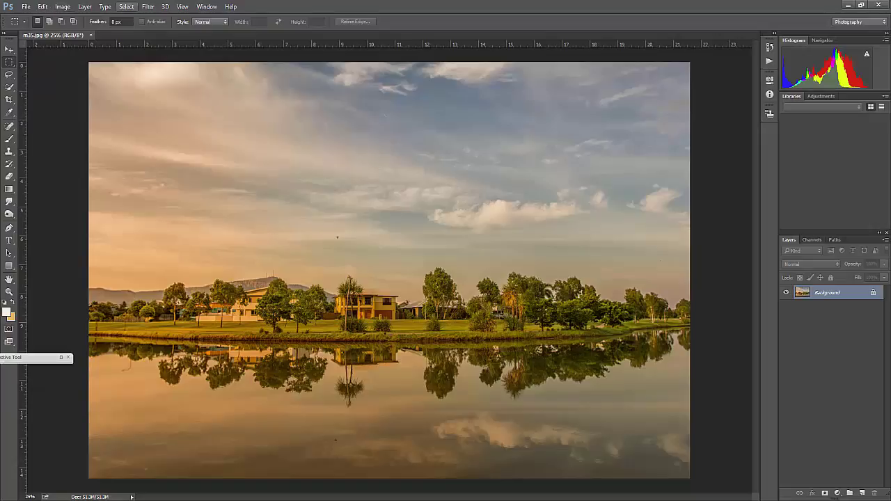
{"action": "left_click", "coordinate": [148, 6]}
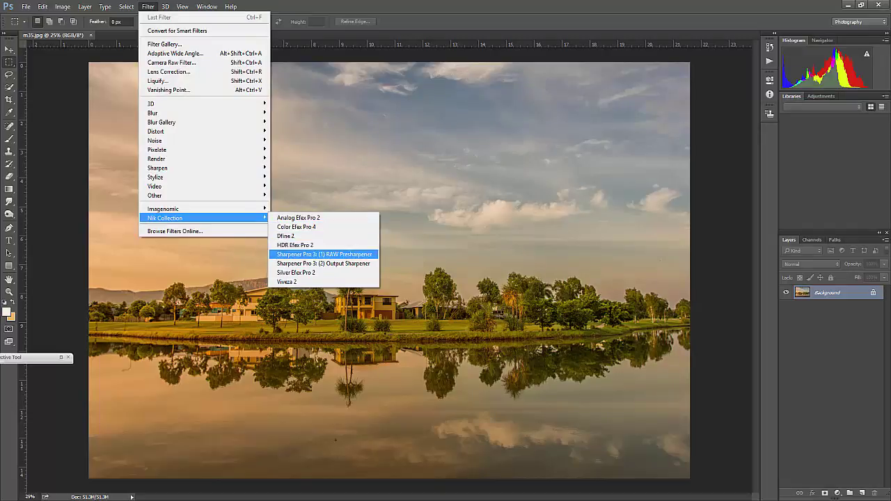
{"action": "left_click", "coordinate": [296, 227]}
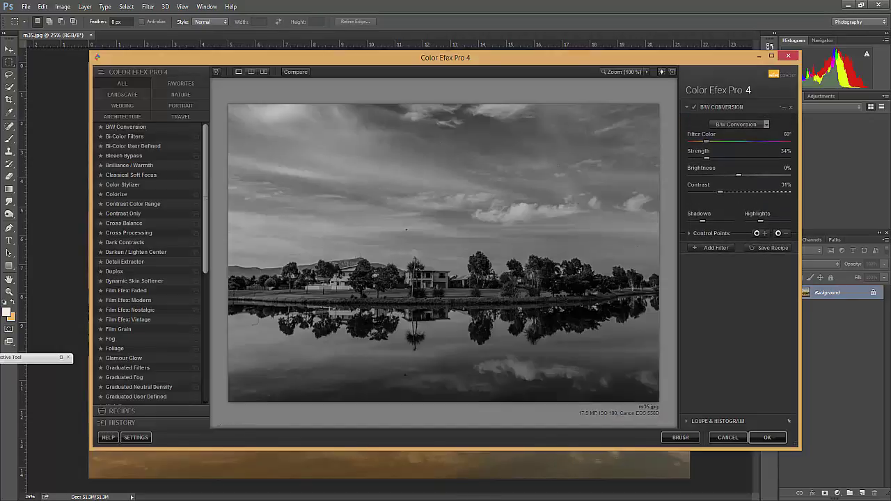
Preview Contrast Only, Cross Balance, Colorize, Brilliance / Warmth and Detail Extractor, then apply Darken / Lighten Center
{"action": "left_click", "coordinate": [123, 213]}
{"action": "left_click", "coordinate": [124, 222]}
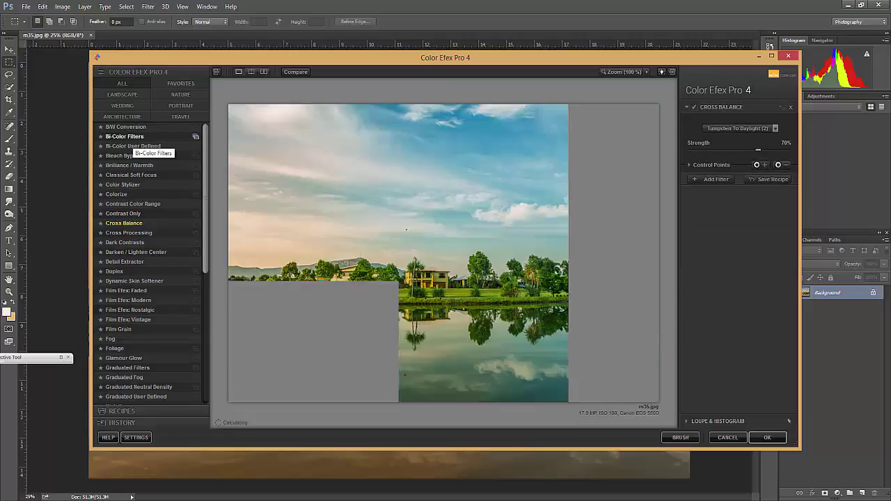
{"action": "left_click", "coordinate": [123, 185]}
{"action": "left_click", "coordinate": [116, 194]}
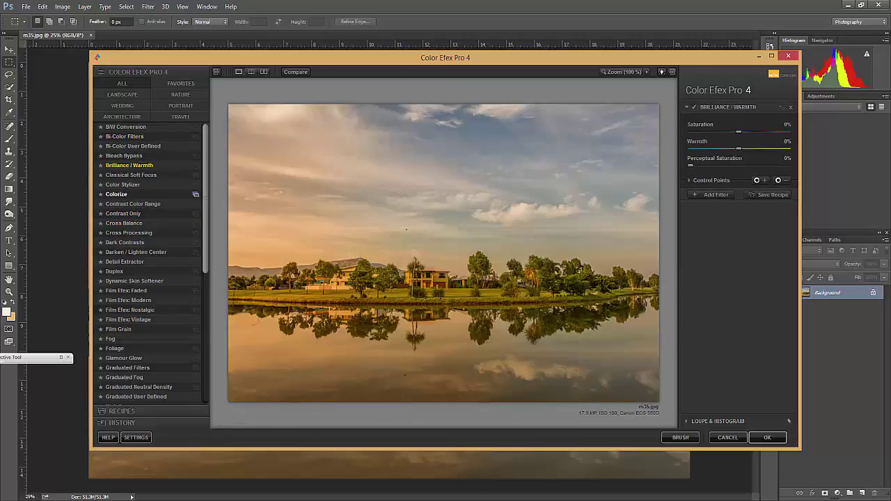
{"action": "left_click", "coordinate": [135, 252]}
{"action": "left_click", "coordinate": [124, 262]}
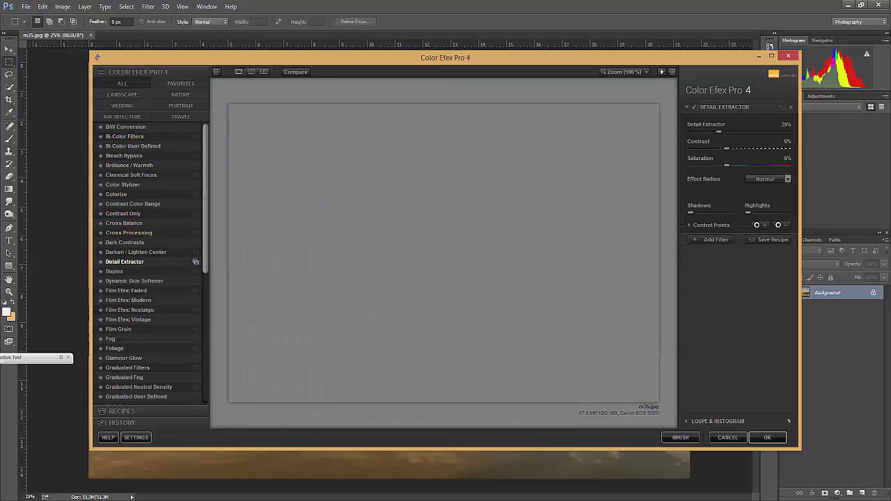
{"action": "left_click", "coordinate": [136, 252]}
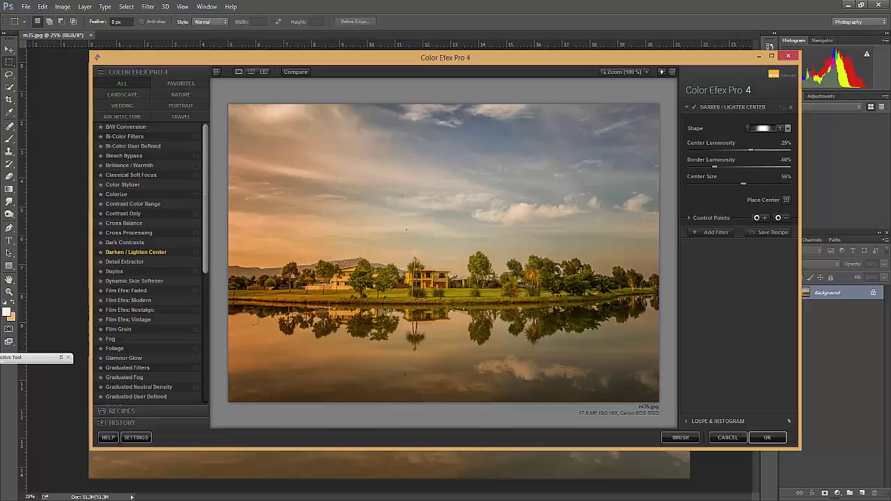
{"action": "left_click", "coordinate": [767, 437]}
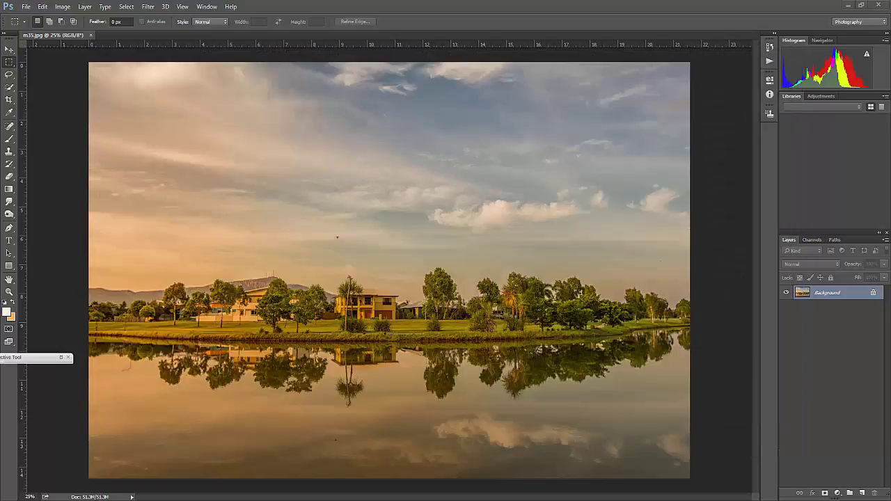